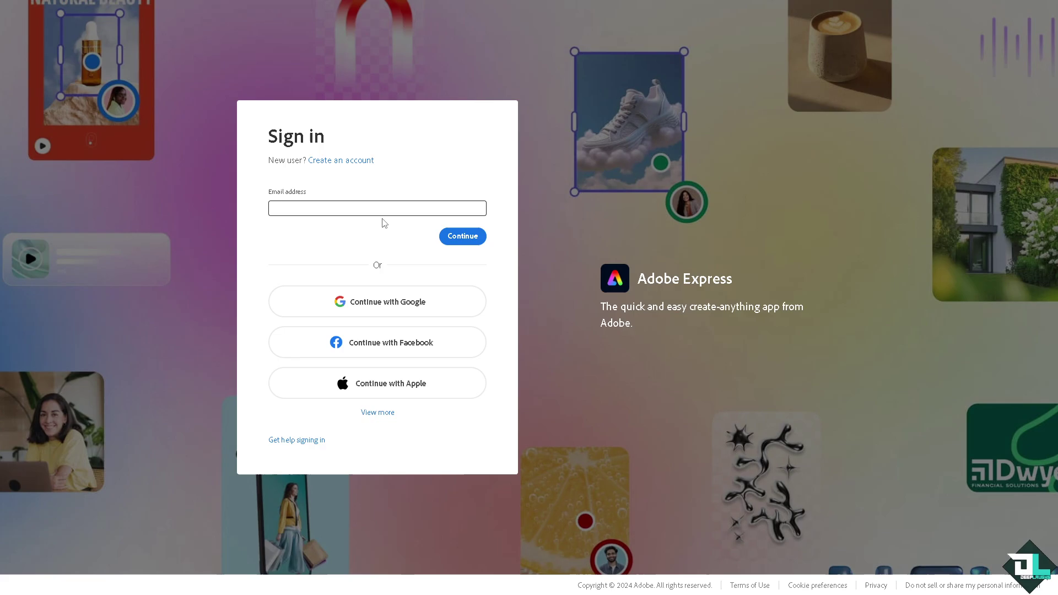
Sign in to Adobe Express and open the 'How to Remove Audio From Video' project.
left_click(353, 162)
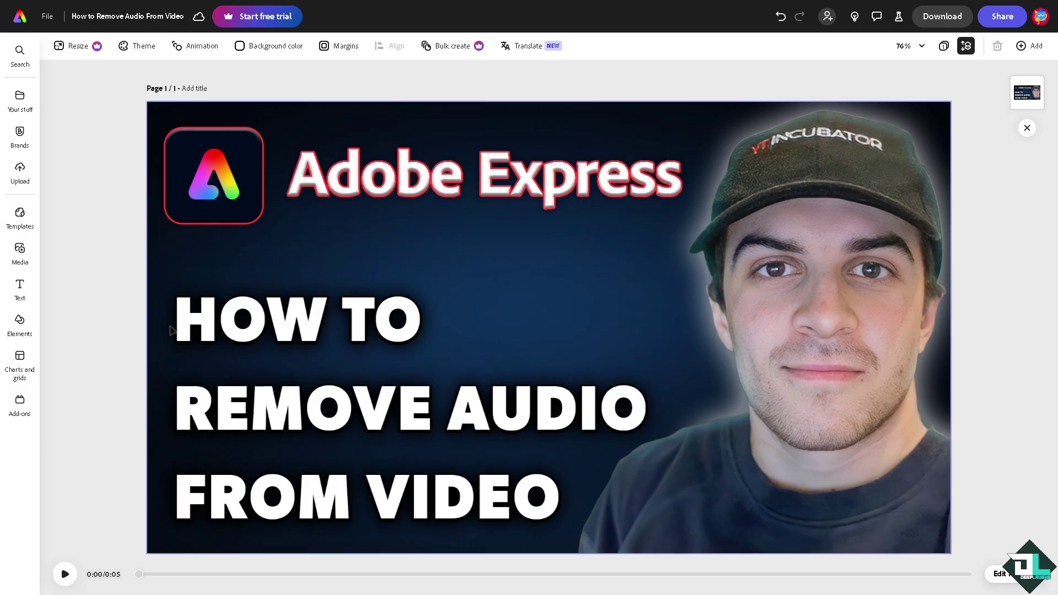
Add a same-size blank page and place the campfire video at its left edge.
left_click(1025, 51)
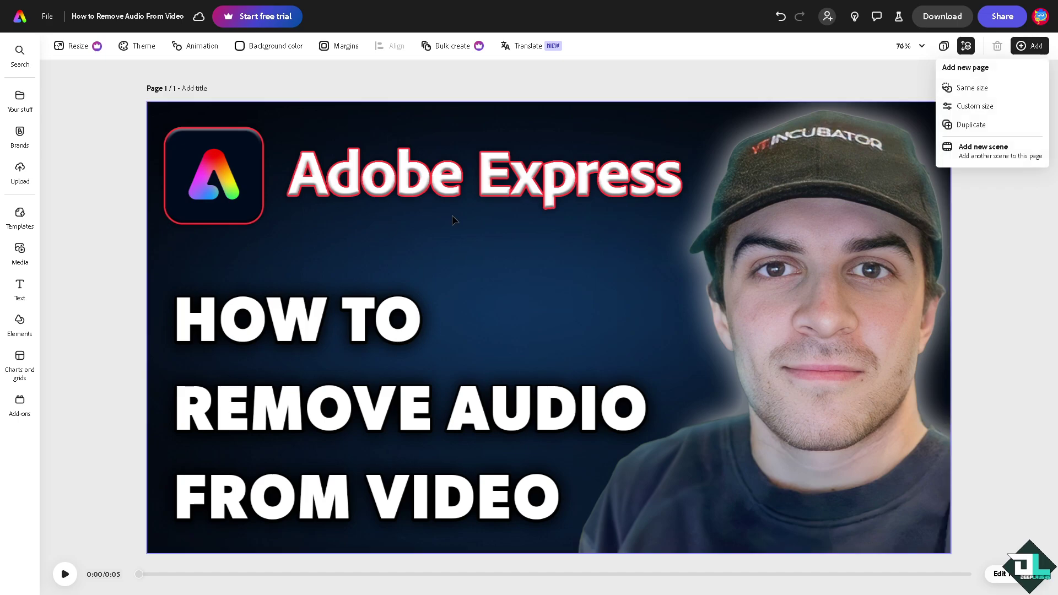
left_click(981, 89)
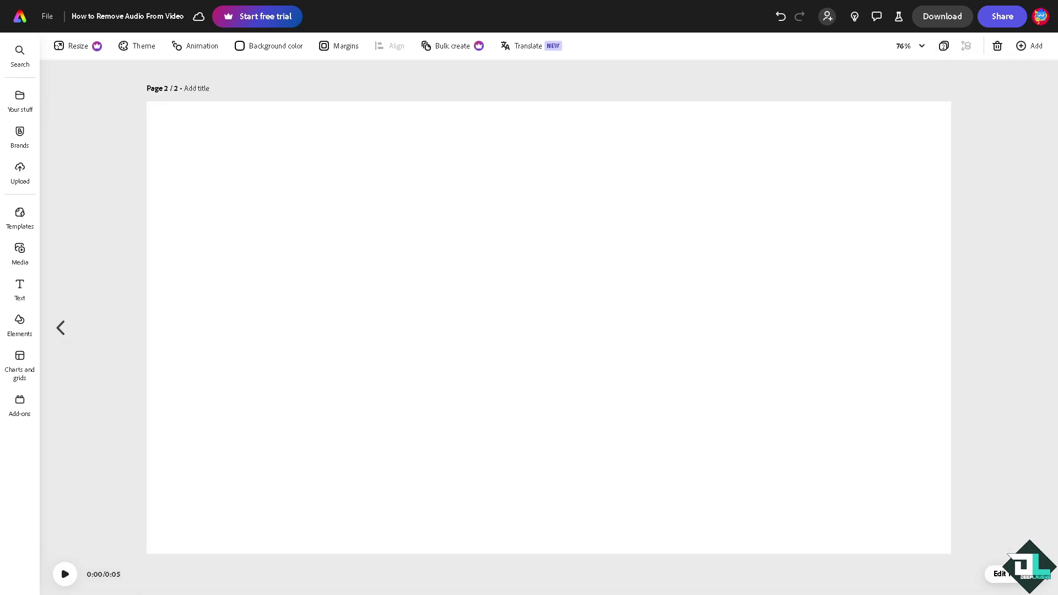
mouse_move(20, 173)
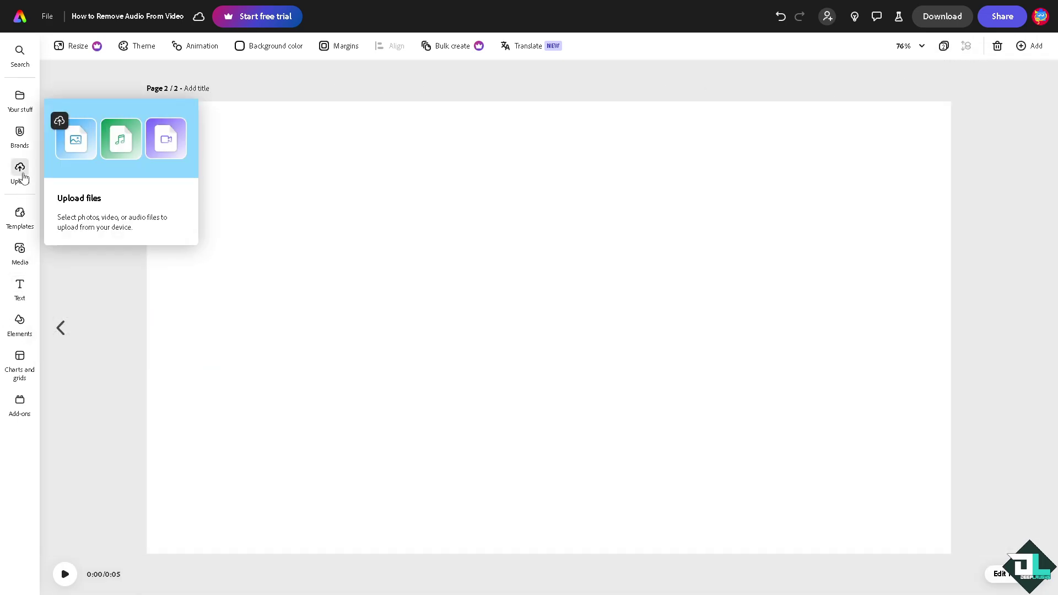
left_click(25, 255)
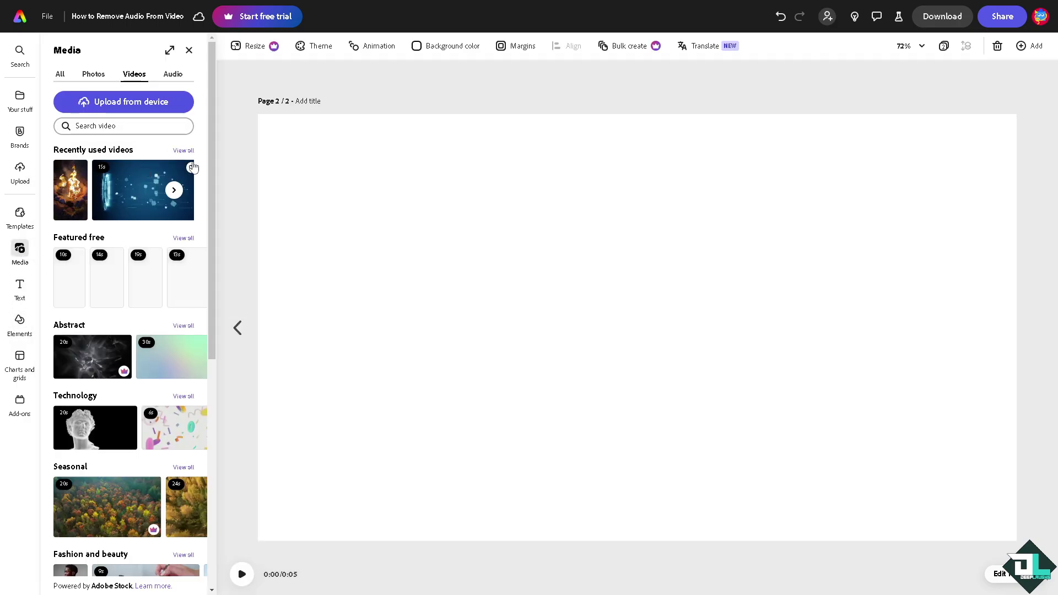
left_click(183, 151)
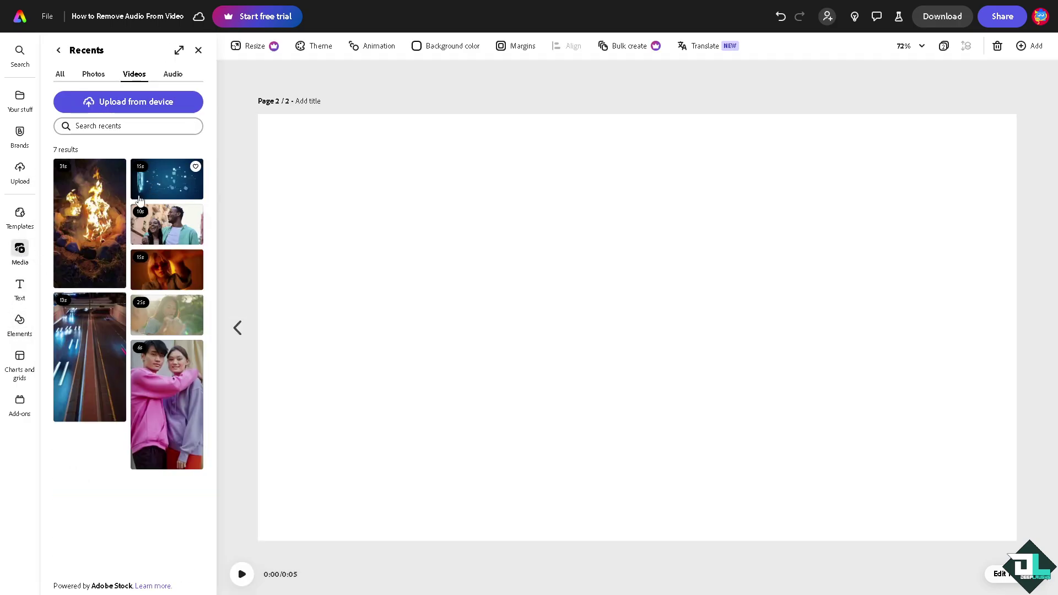
left_click(84, 245)
left_click_drag(549, 219, 303, 215)
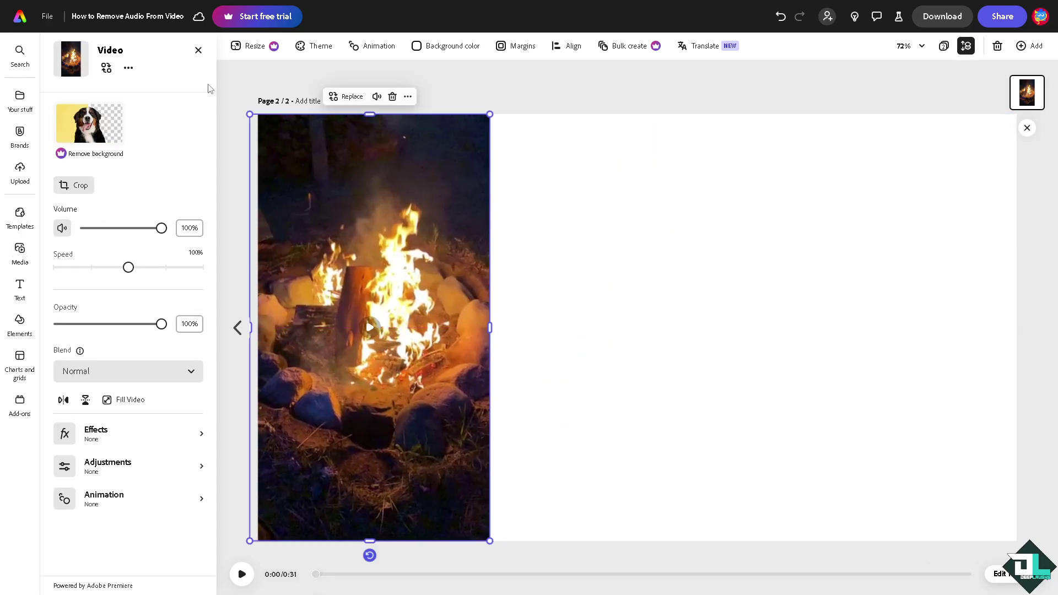
Add the night highway video, enlarged to full page height, at the page's right edge.
left_click(198, 49)
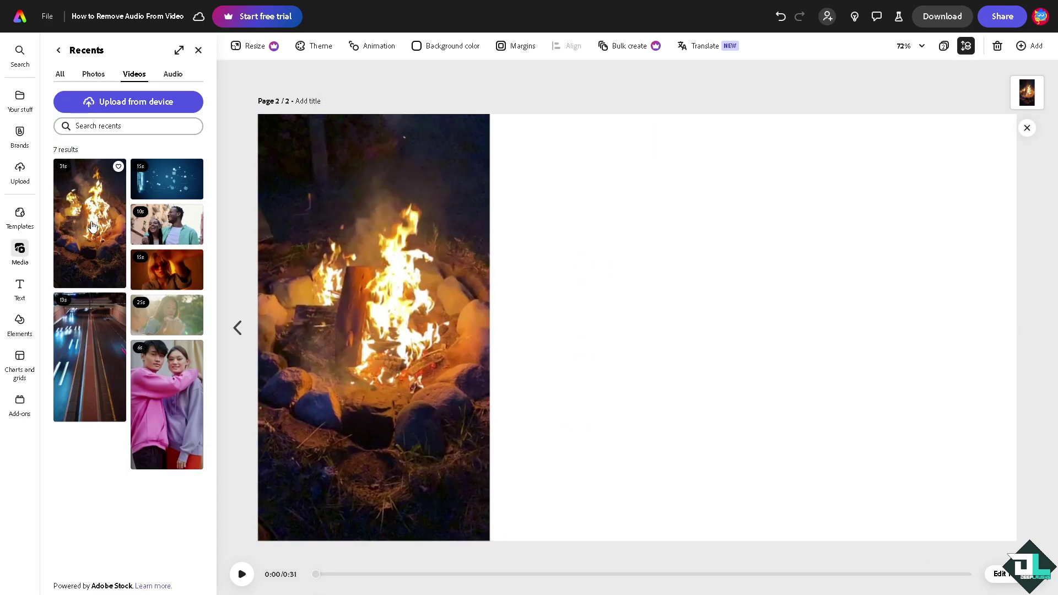
left_click(90, 356)
left_click_drag(338, 232, 571, 231)
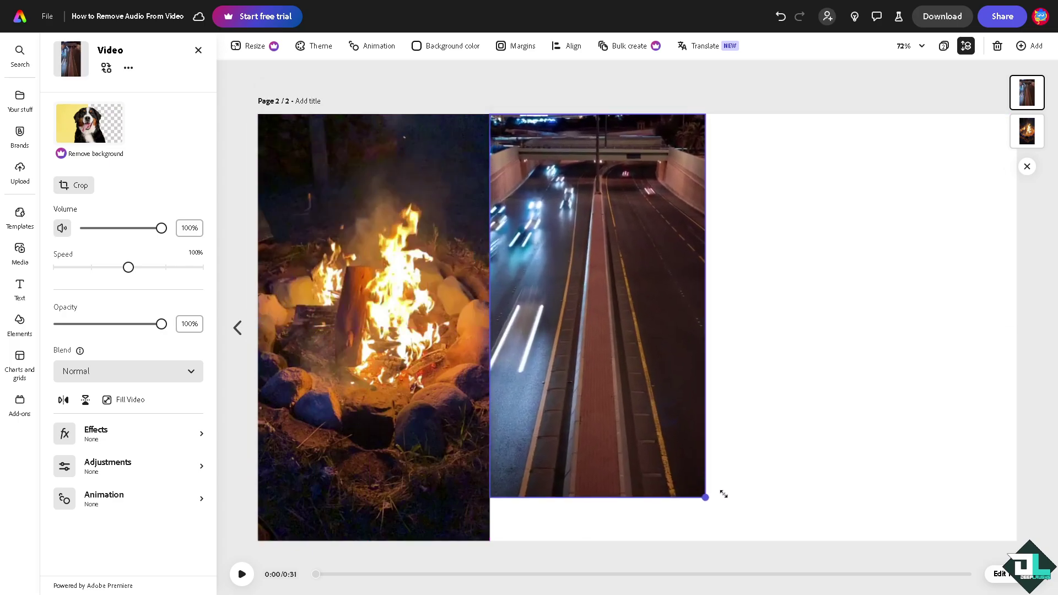
left_click_drag(606, 318, 746, 536)
mouse_move(616, 381)
left_mouse_down()
mouse_move(657, 389)
mouse_move(860, 375)
left_mouse_up()
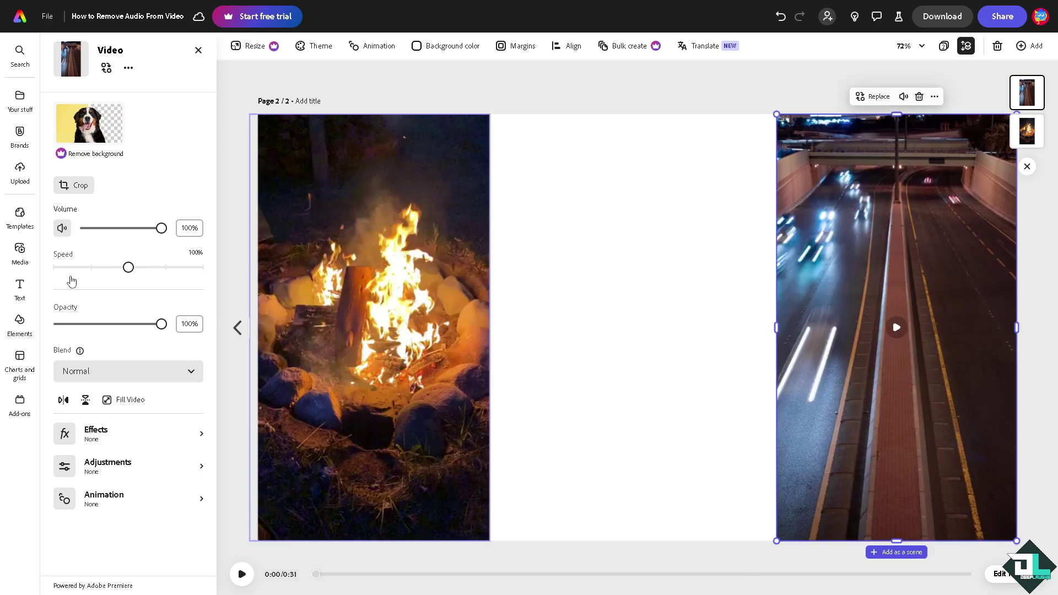
Add the couple video beside the campfire clip, enlarged to full page height.
left_click(18, 252)
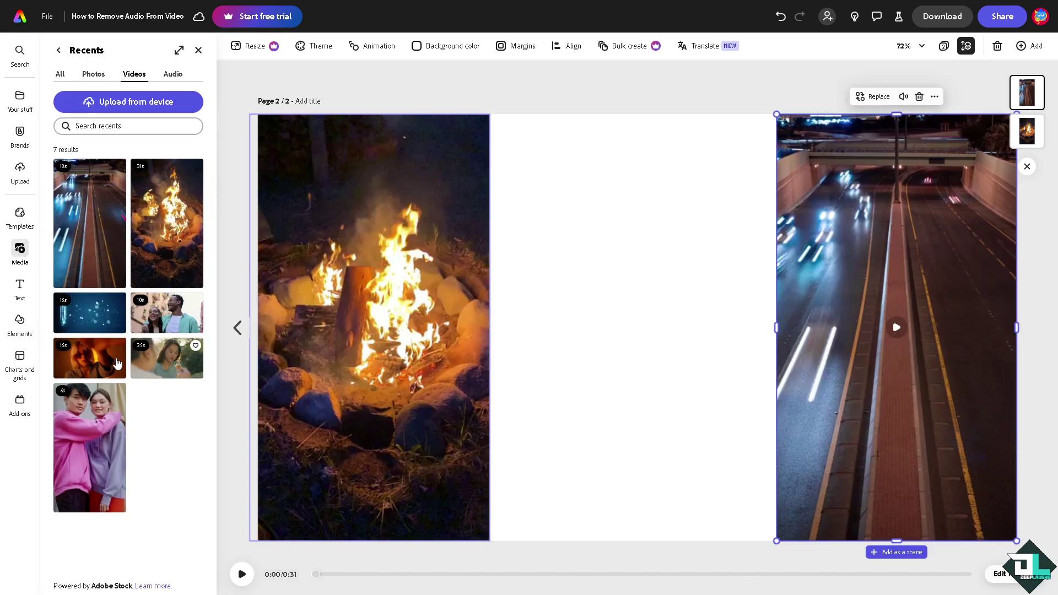
left_click(89, 441)
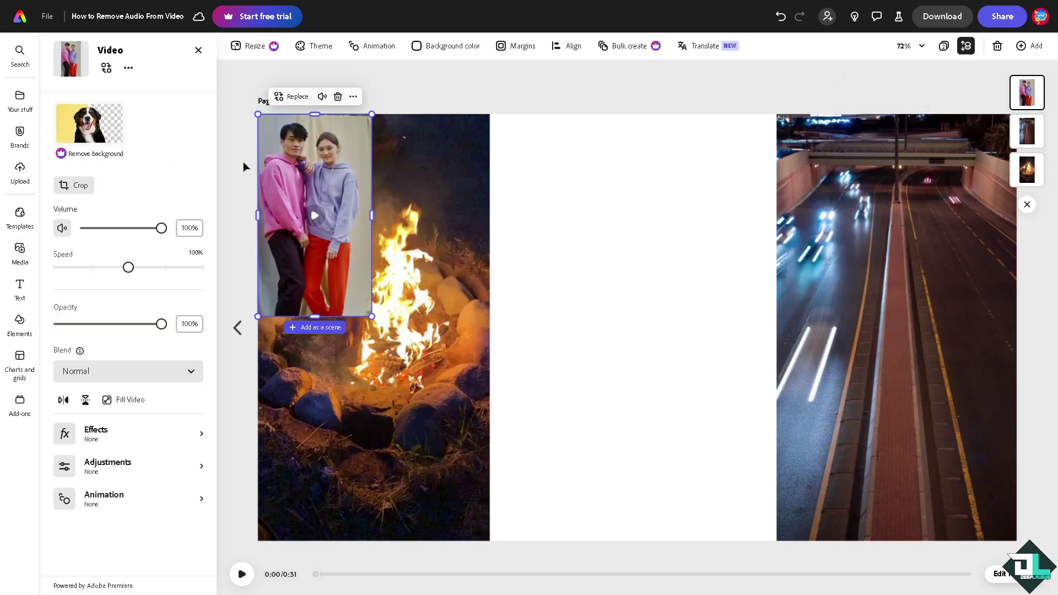
left_click_drag(315, 164, 547, 164)
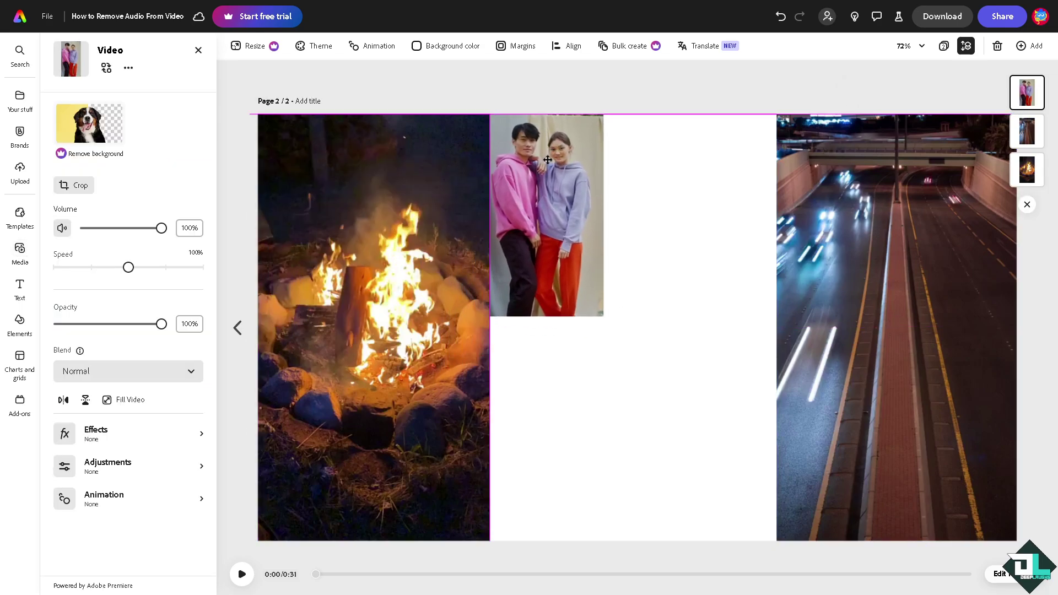
left_click_drag(605, 314, 892, 577)
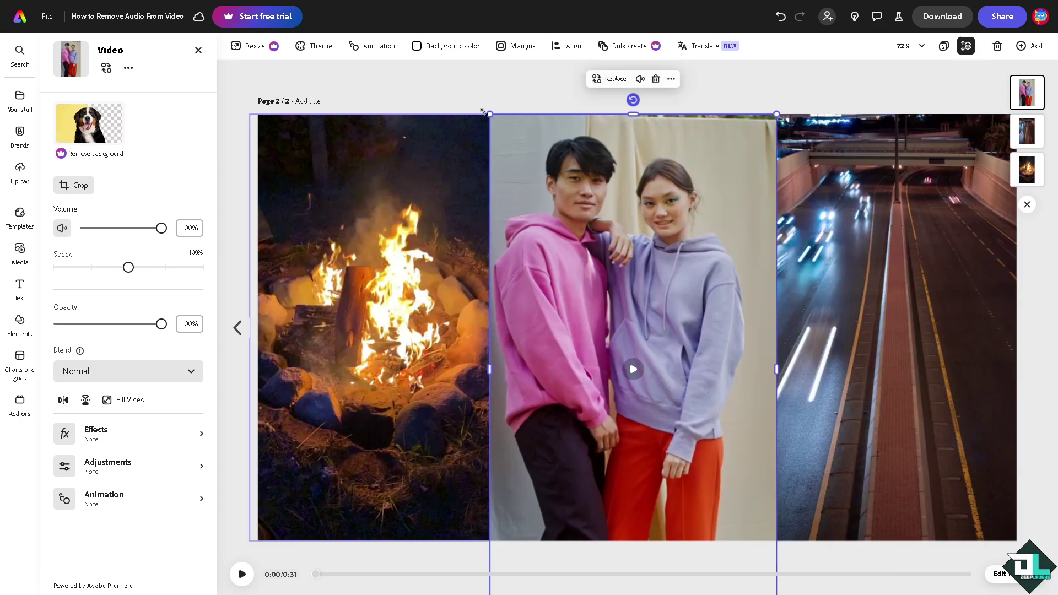
left_click(243, 96)
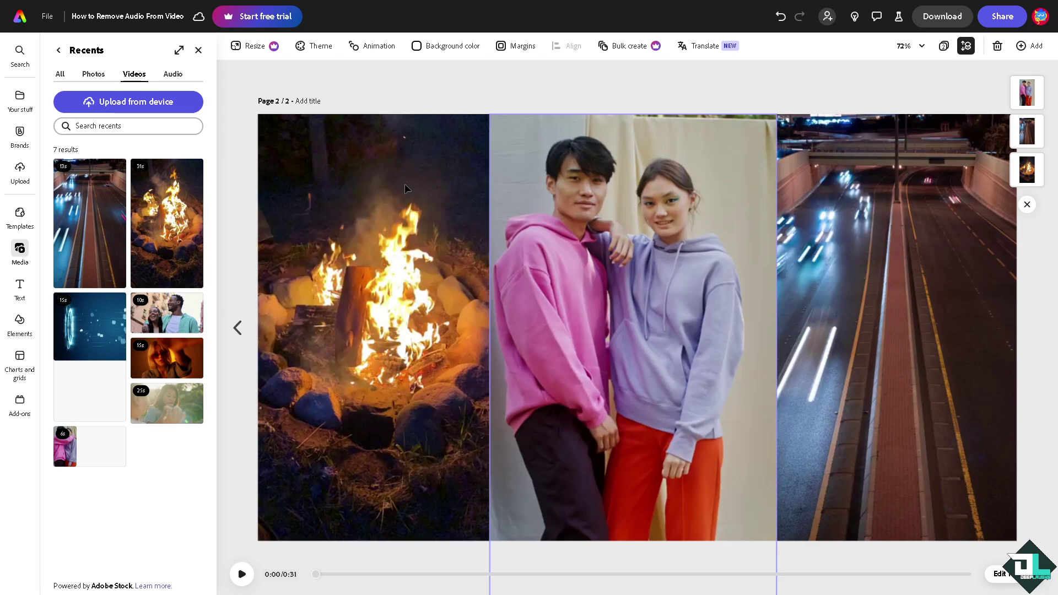
Turn the campfire video's volume down to 0% and mute it.
left_click(383, 182)
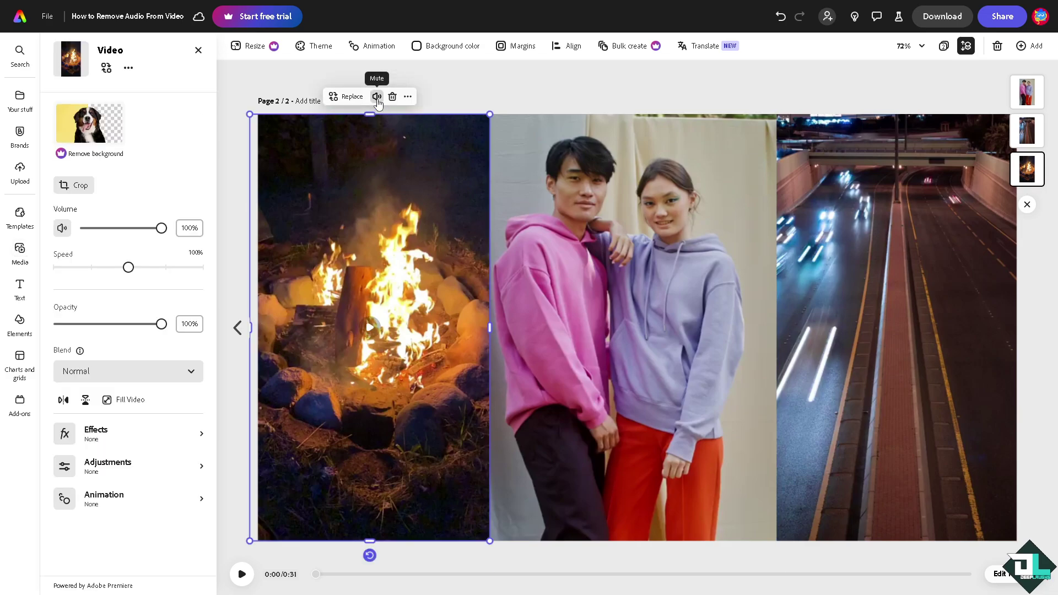
left_click(117, 229)
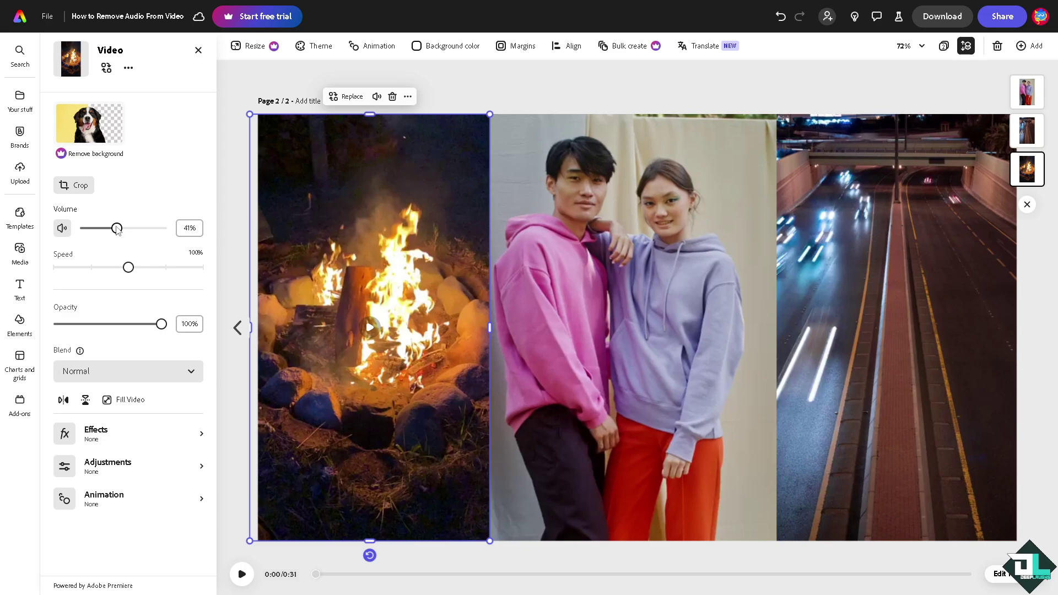
left_click_drag(118, 231, 82, 233)
left_click(73, 230)
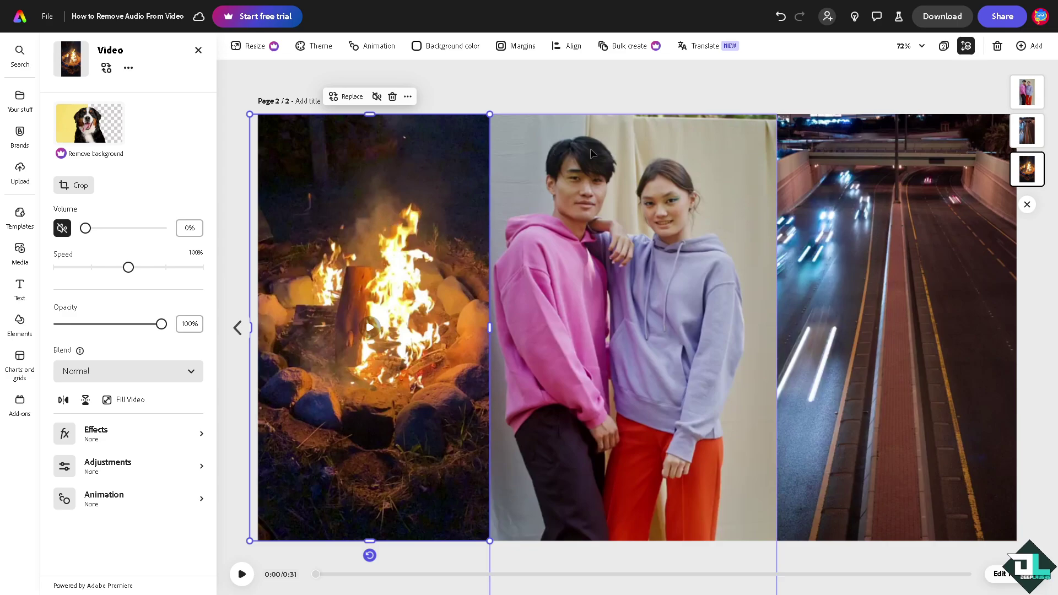
Mute the couple and night highway videos, then play the page to preview.
left_click(621, 207)
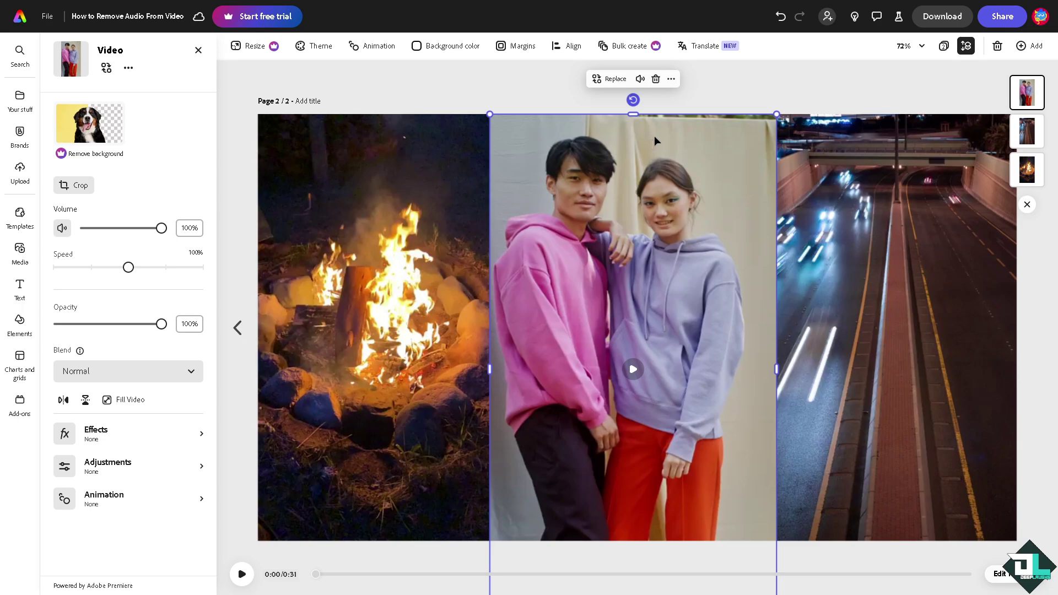
left_click(641, 81)
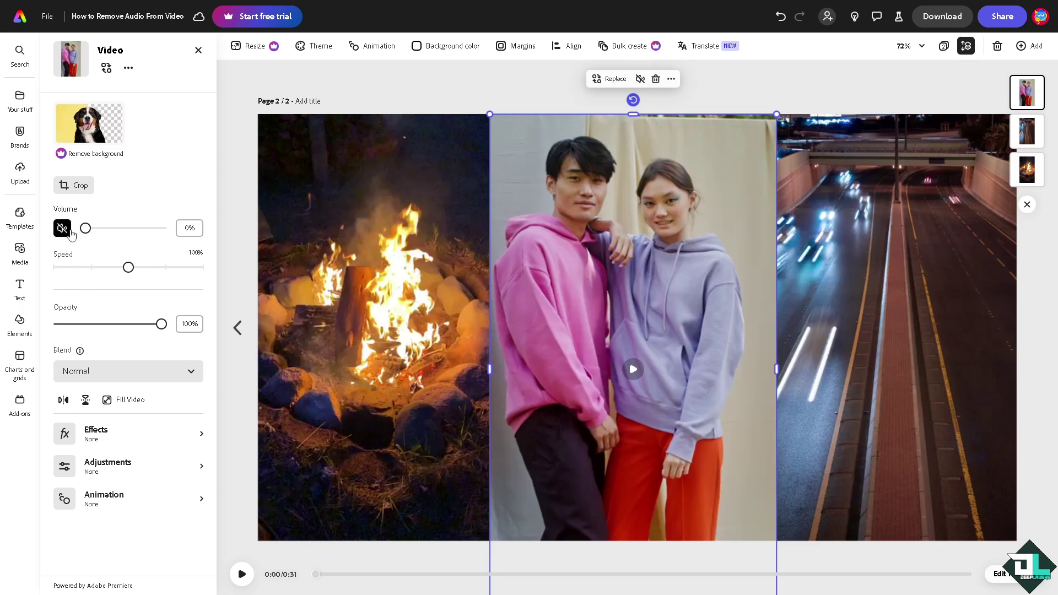
left_click(868, 208)
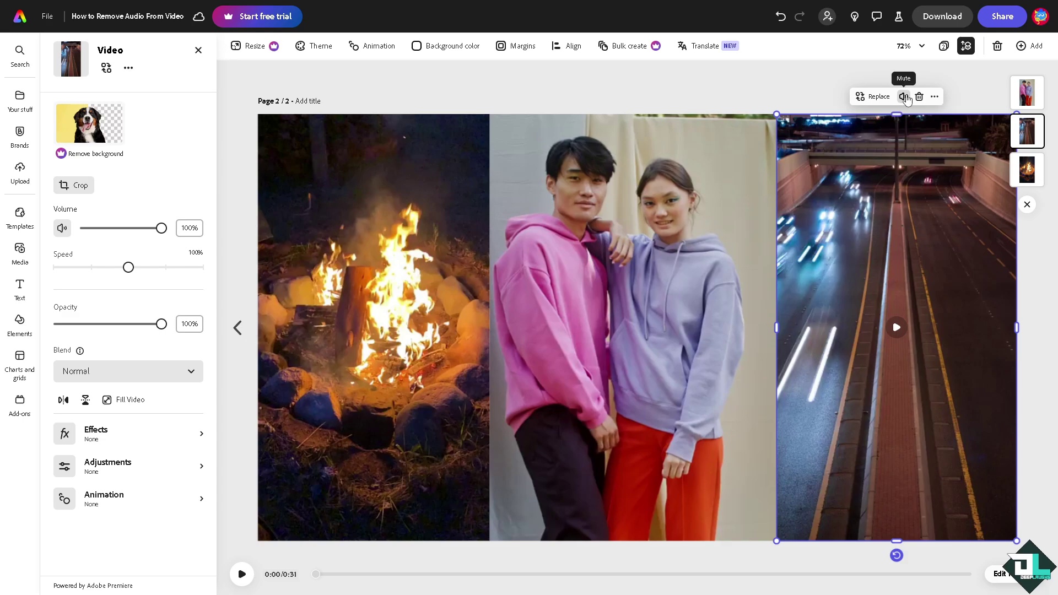
left_click(905, 96)
left_click(903, 98)
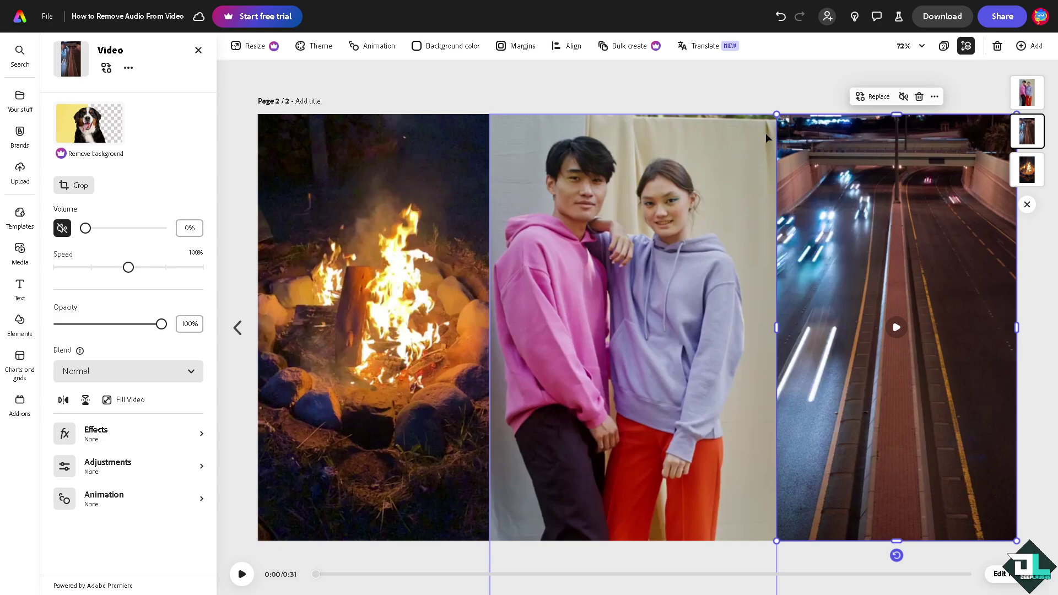
left_click(241, 574)
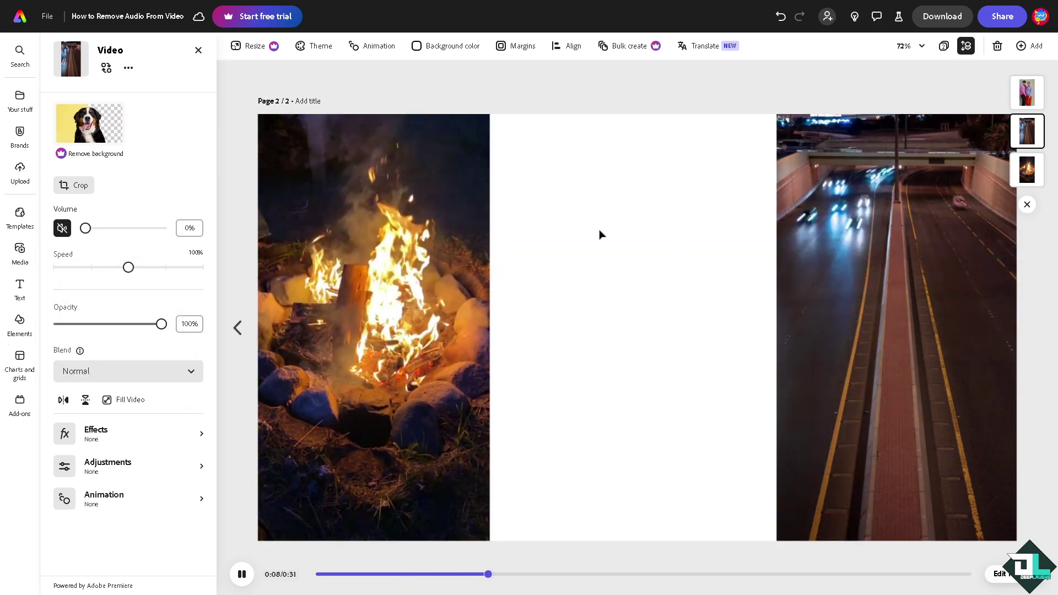
Rewind the preview and check the download File format options without downloading.
left_click(602, 240)
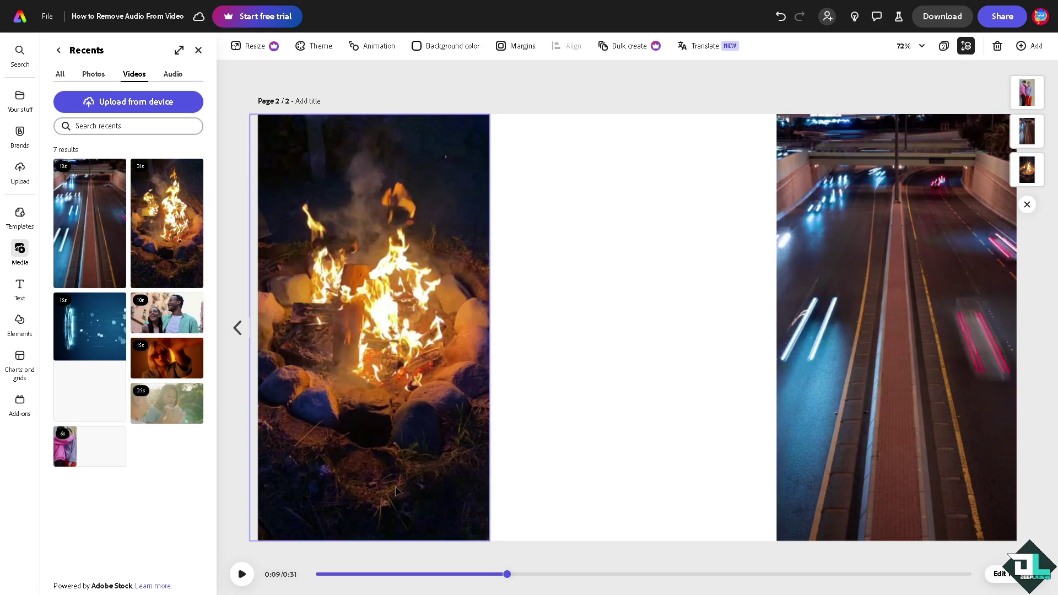
left_click(328, 575)
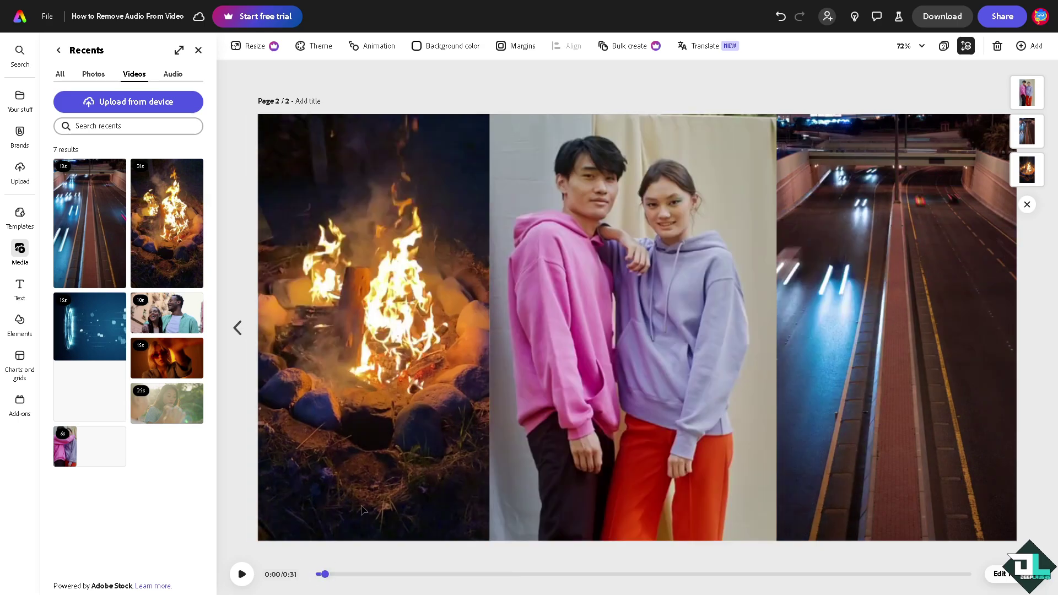
left_click(940, 20)
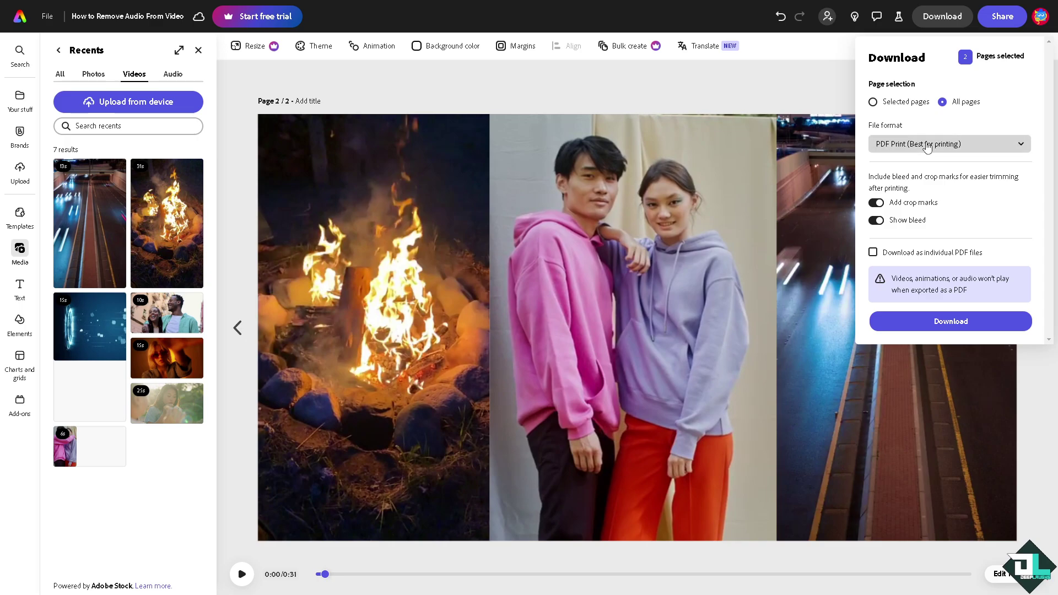
left_click(928, 147)
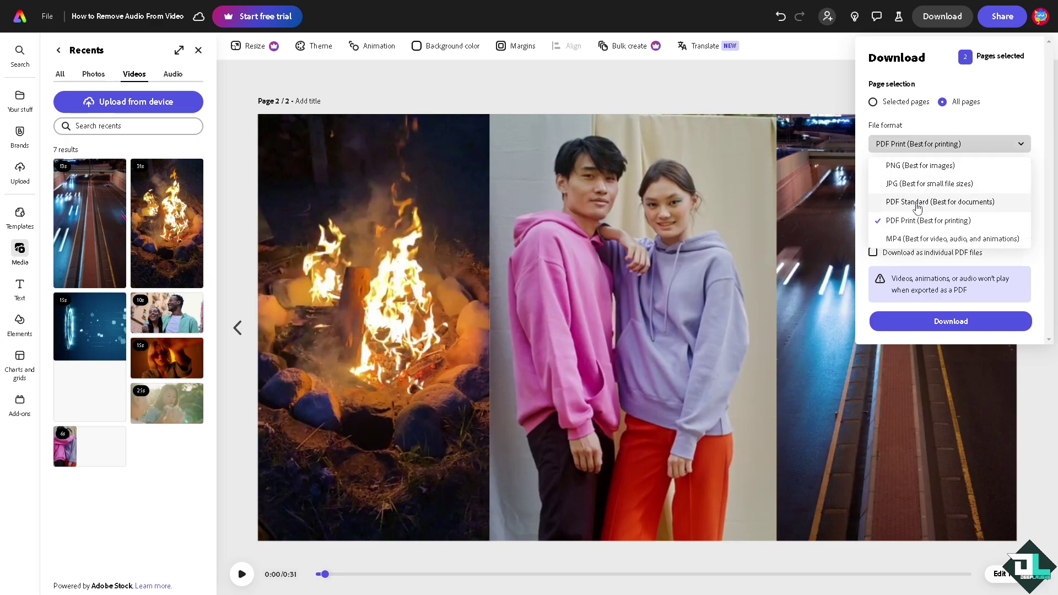
left_click(997, 81)
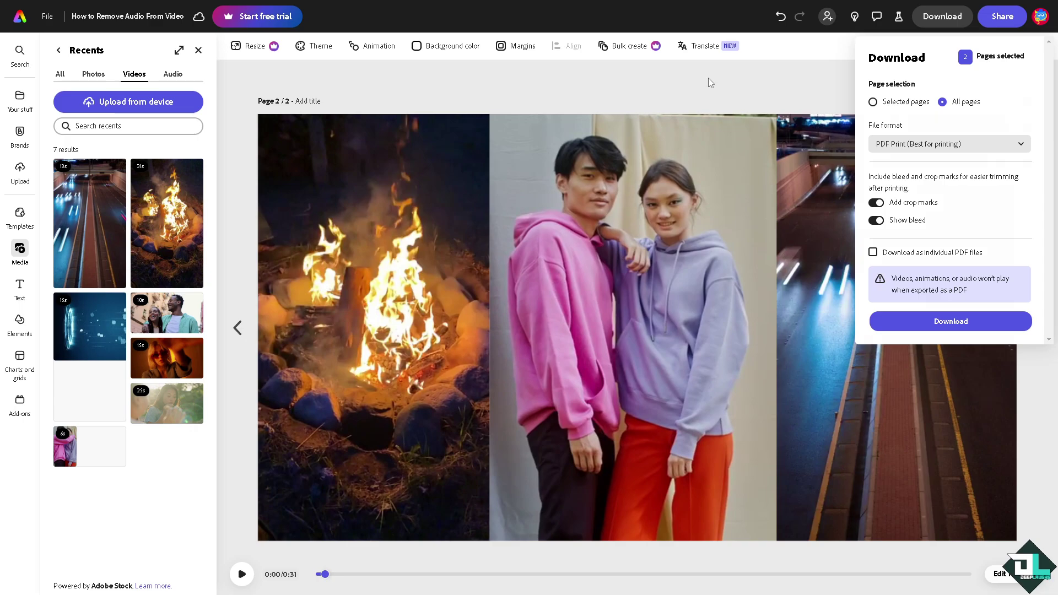
left_click(708, 78)
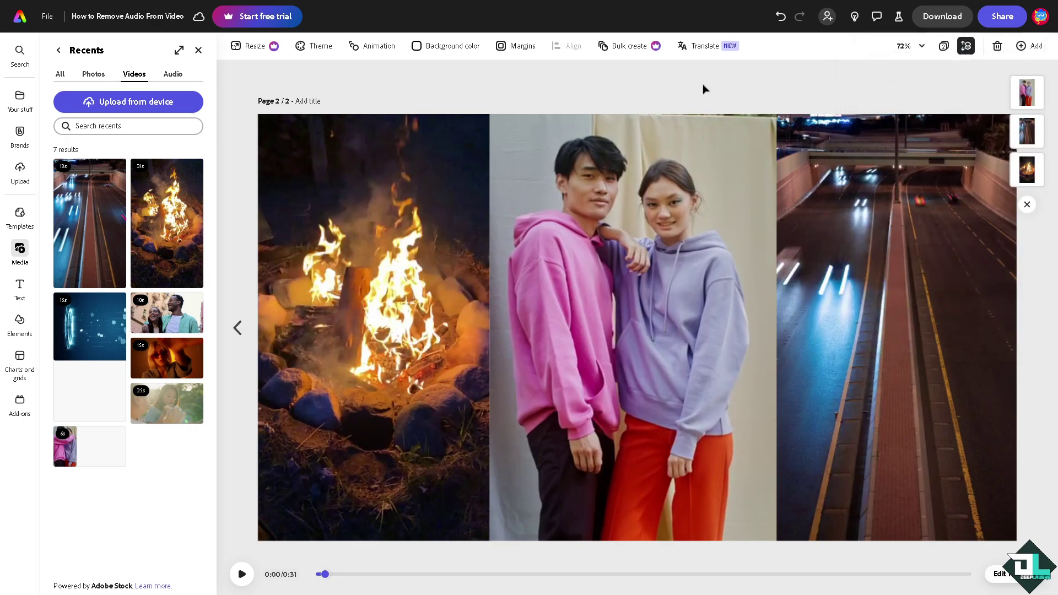
Copy the design's share link, play the page, and close the Recents library.
left_click(1000, 25)
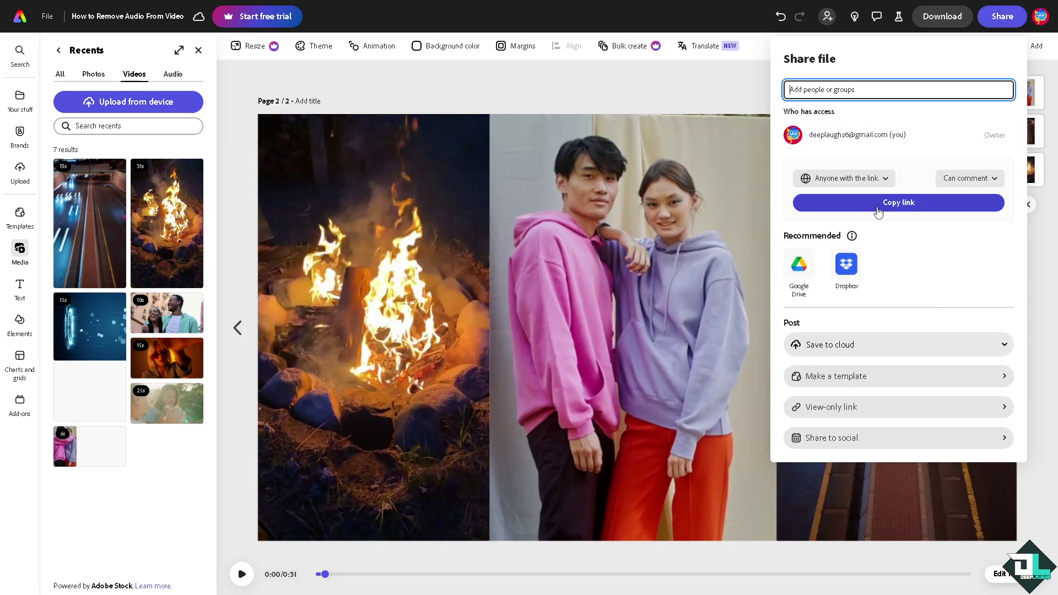
left_click(886, 205)
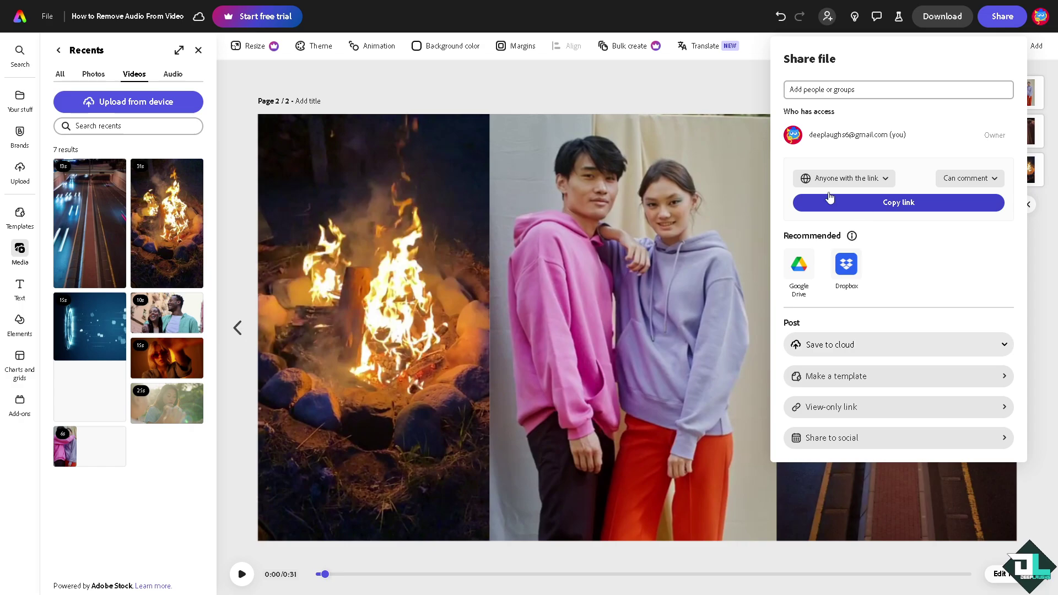
left_click(769, 269)
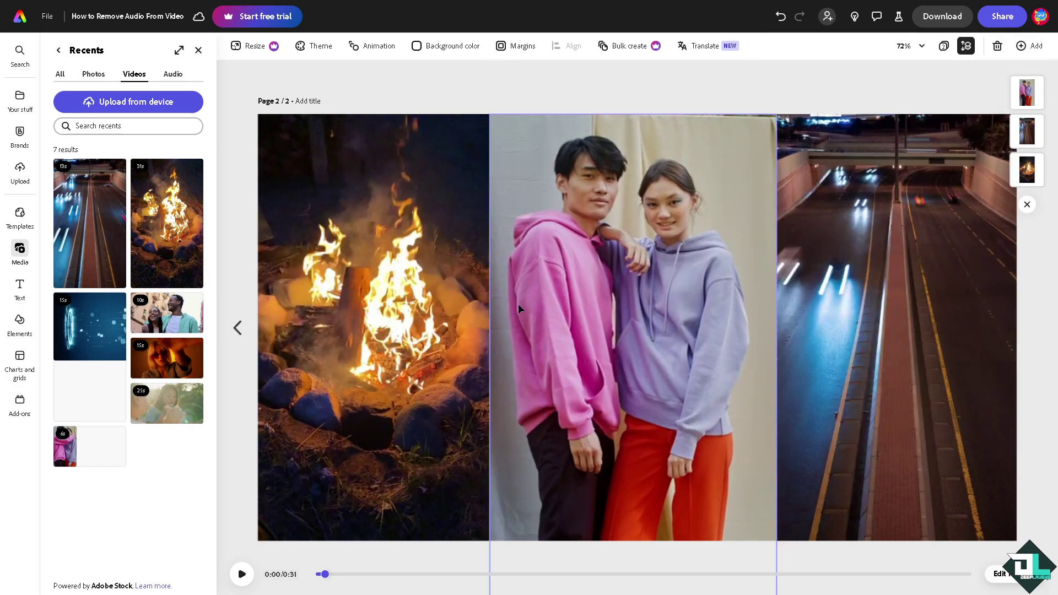
left_click(241, 574)
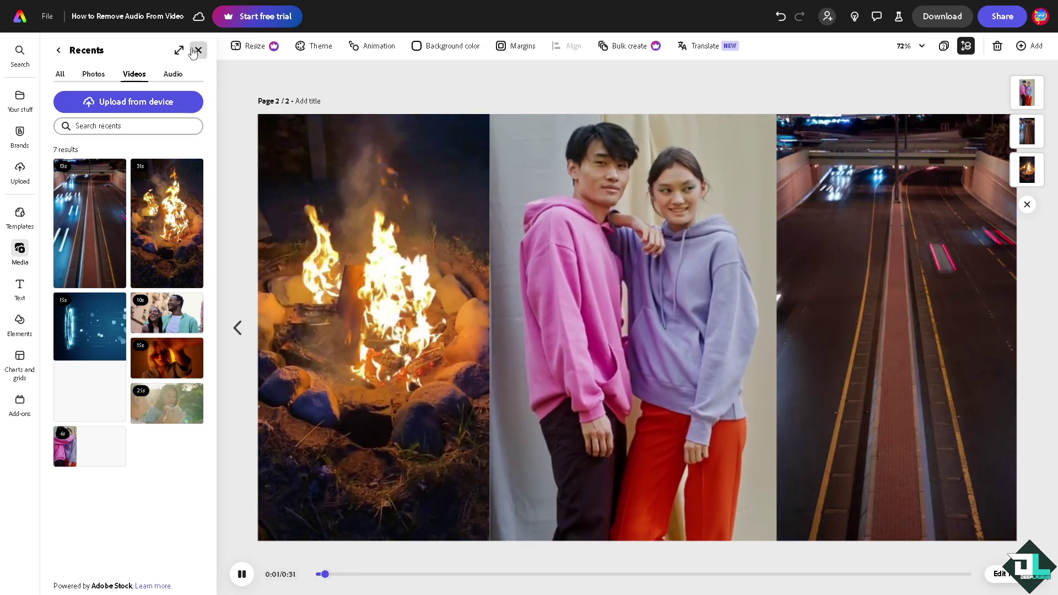
left_click(197, 51)
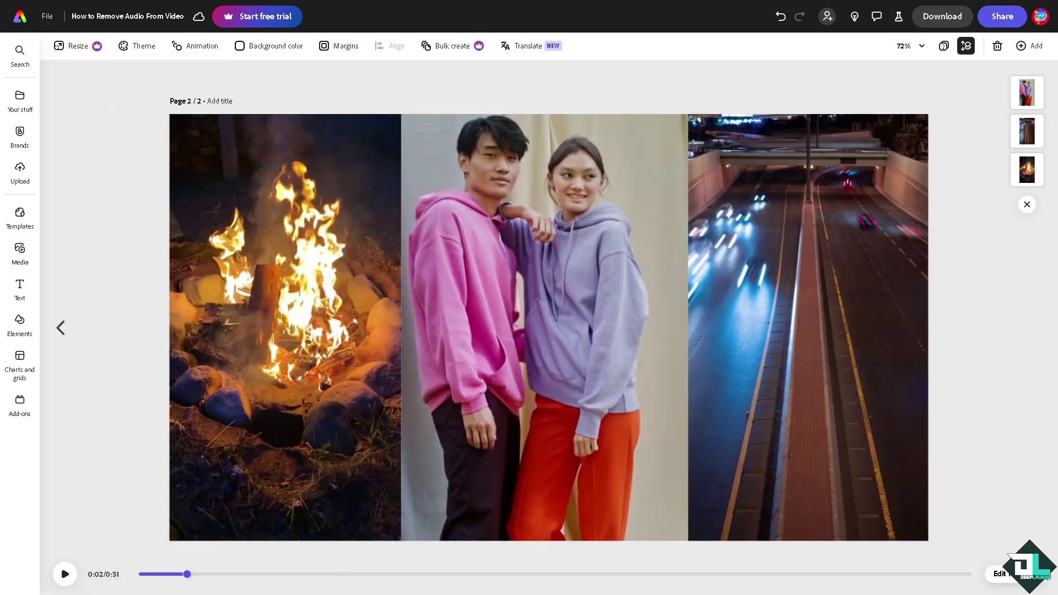